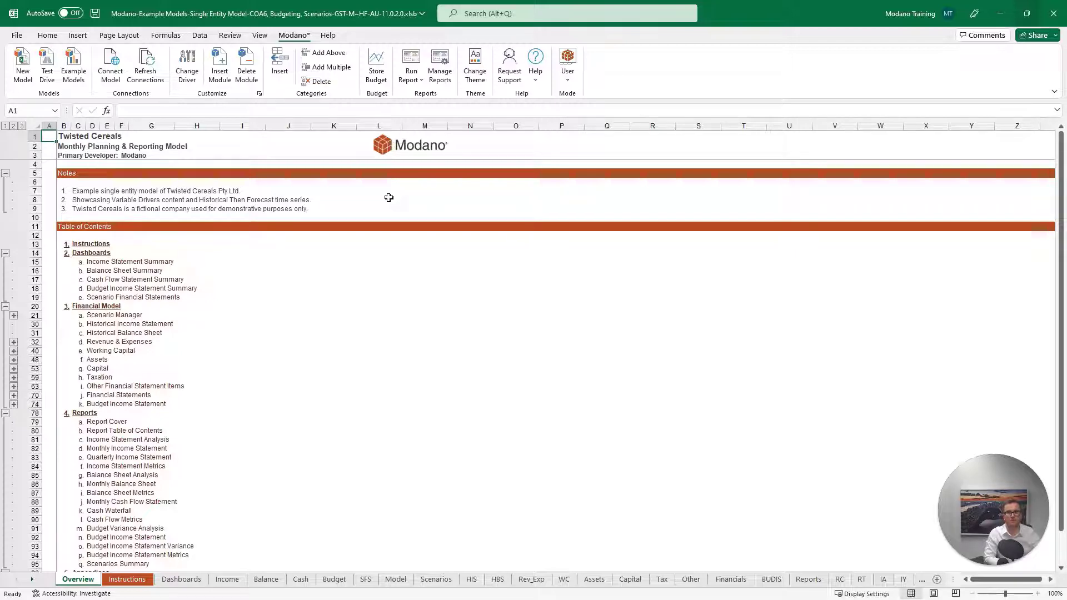
Step: Review the Historical Income Statement, and locate the June 2022 Payroll Tax Payable on the Historical Balance Sheet
click(151, 324)
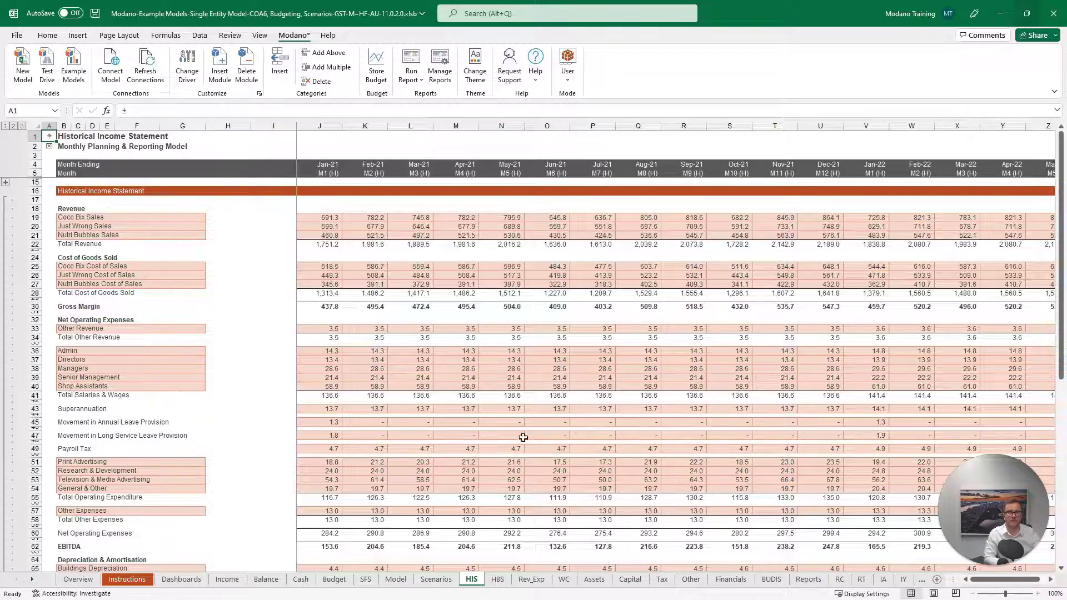
click(49, 136)
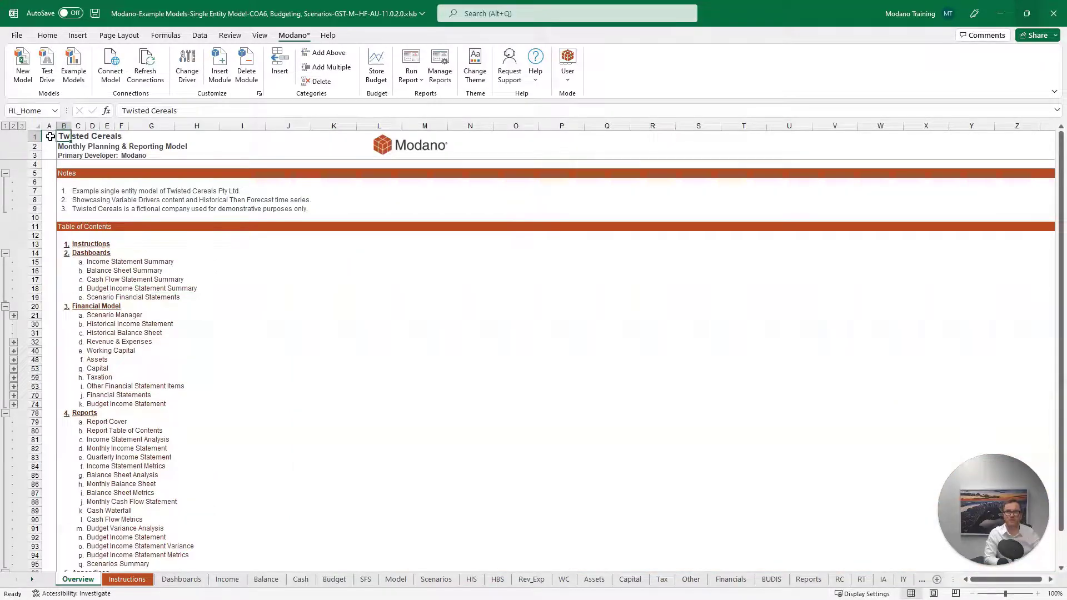
click(137, 332)
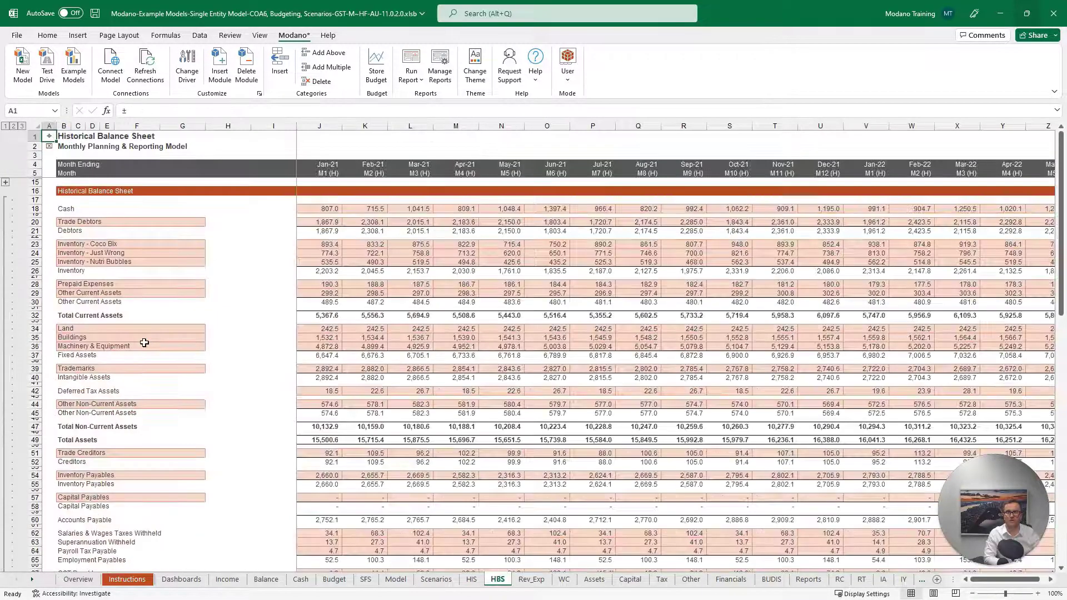
scroll(144, 342, down, 10)
scroll(144, 342, down, 1)
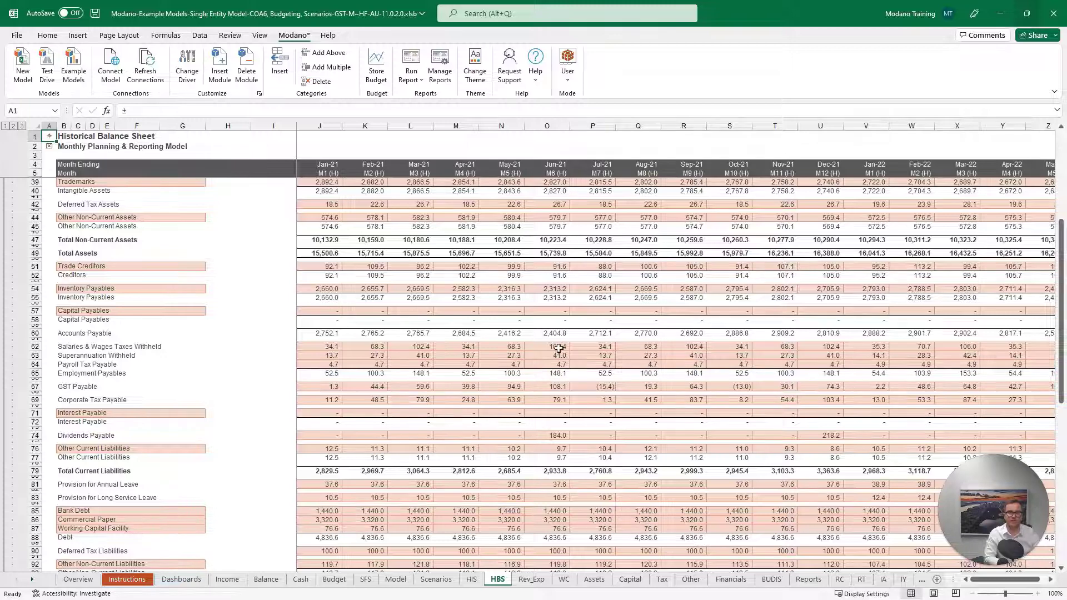
drag(1006, 584, 1017, 587)
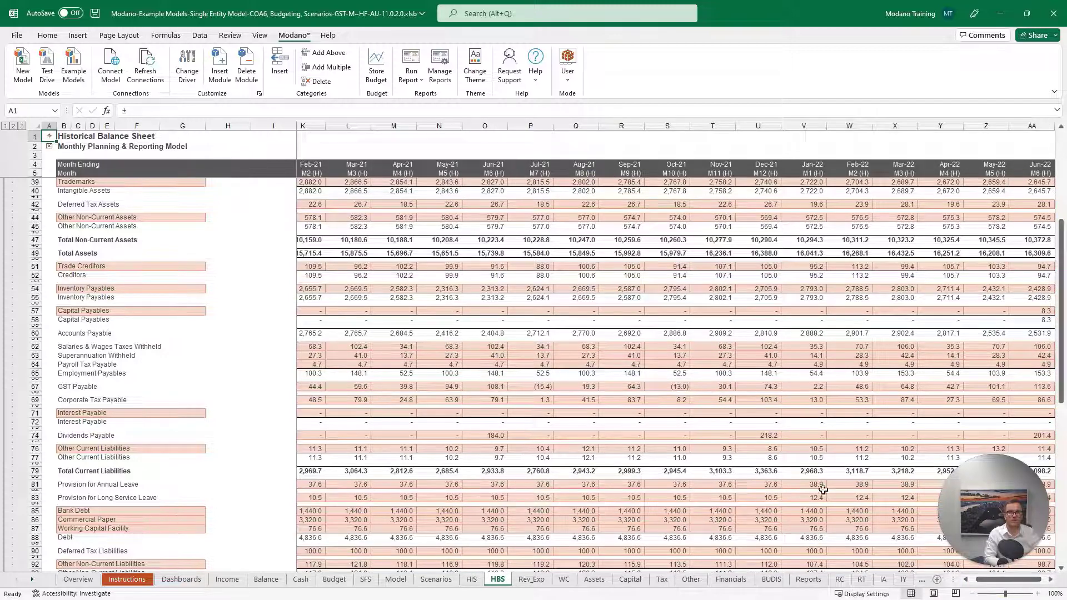
click(1020, 362)
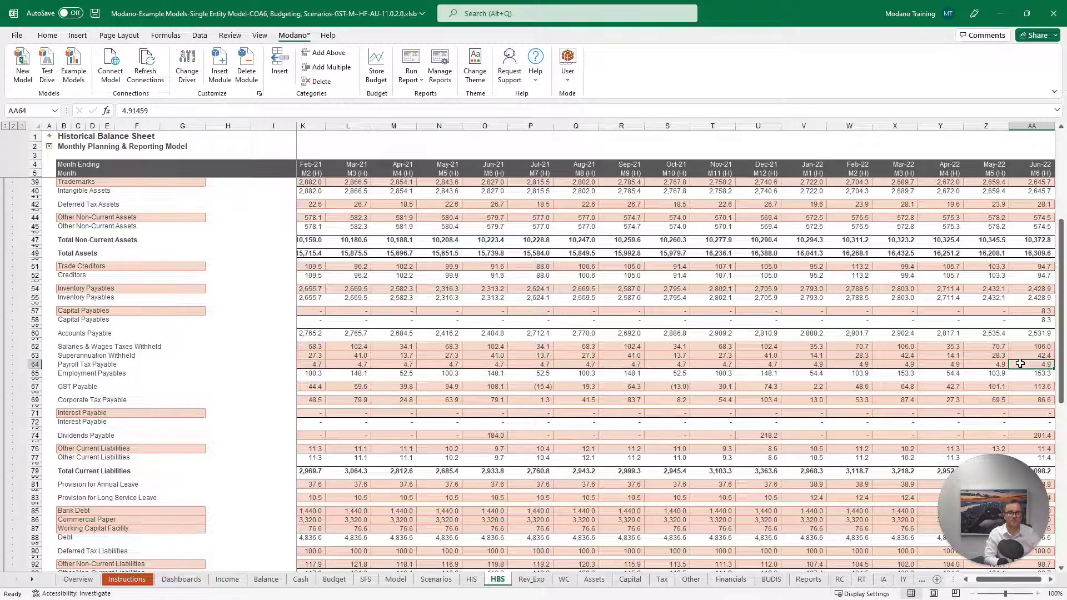
Step: Go to the Taxation sheet through the table of contents and inspect the Opening Payroll Tax Payable formula
click(47, 133)
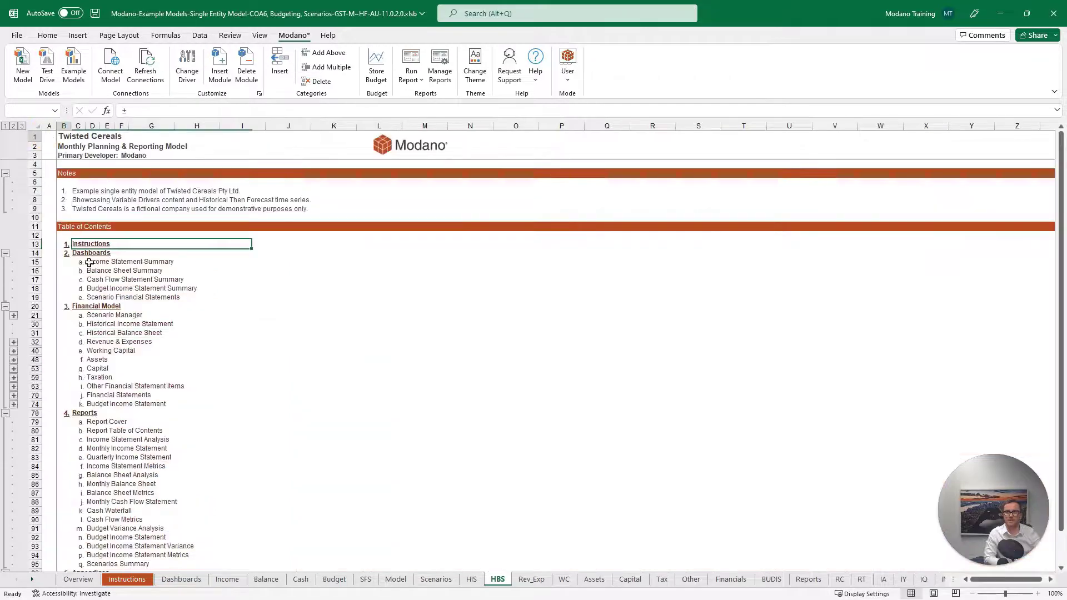
click(97, 375)
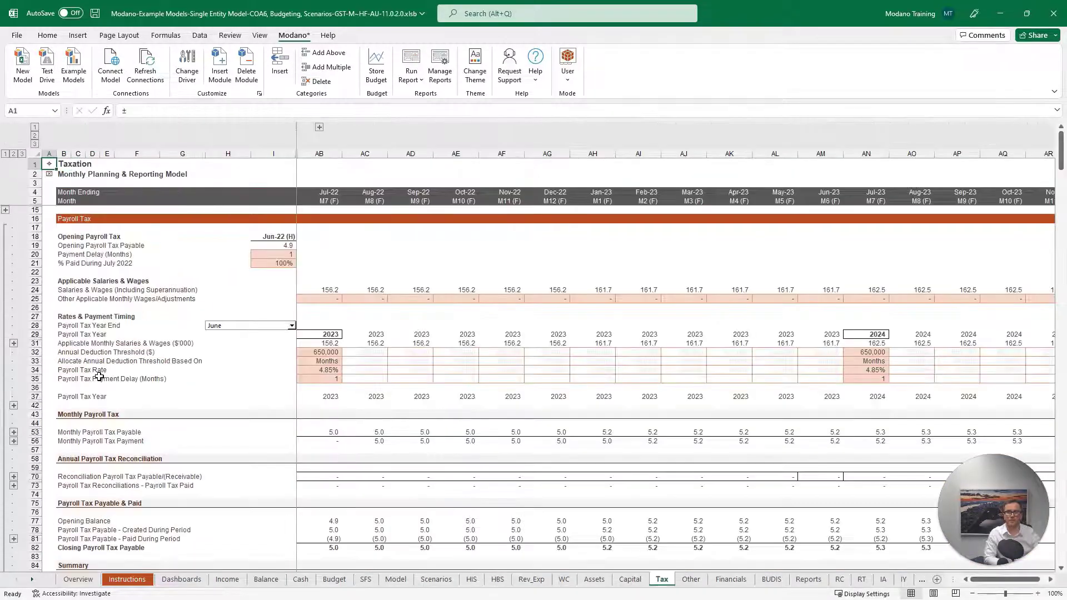
click(262, 245)
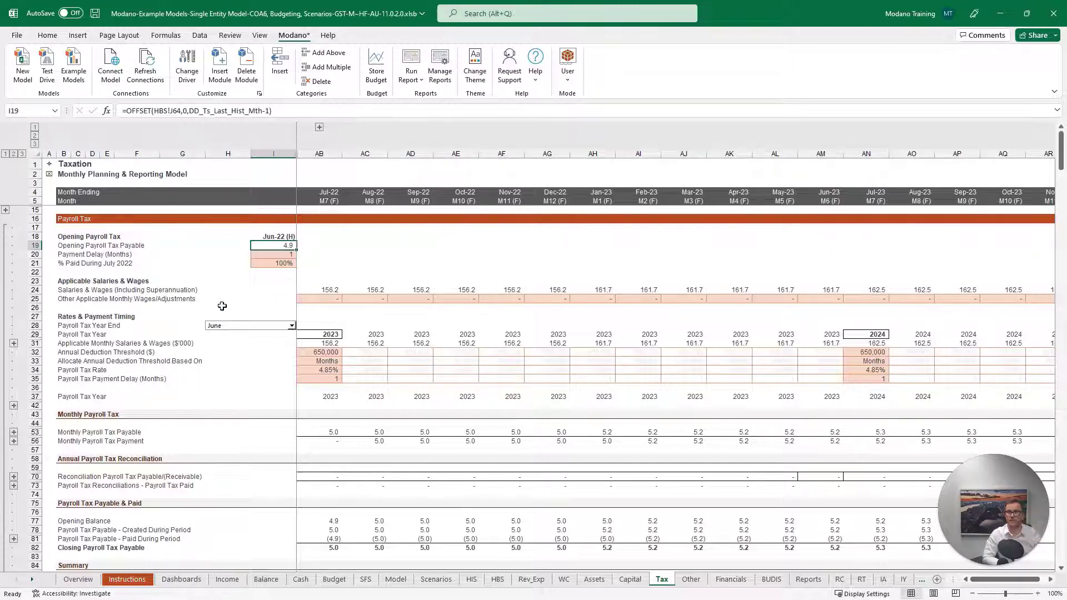
Step: Set the payroll tax Annual Deduction Threshold for the 2023 payroll tax year to 600,000
click(302, 354)
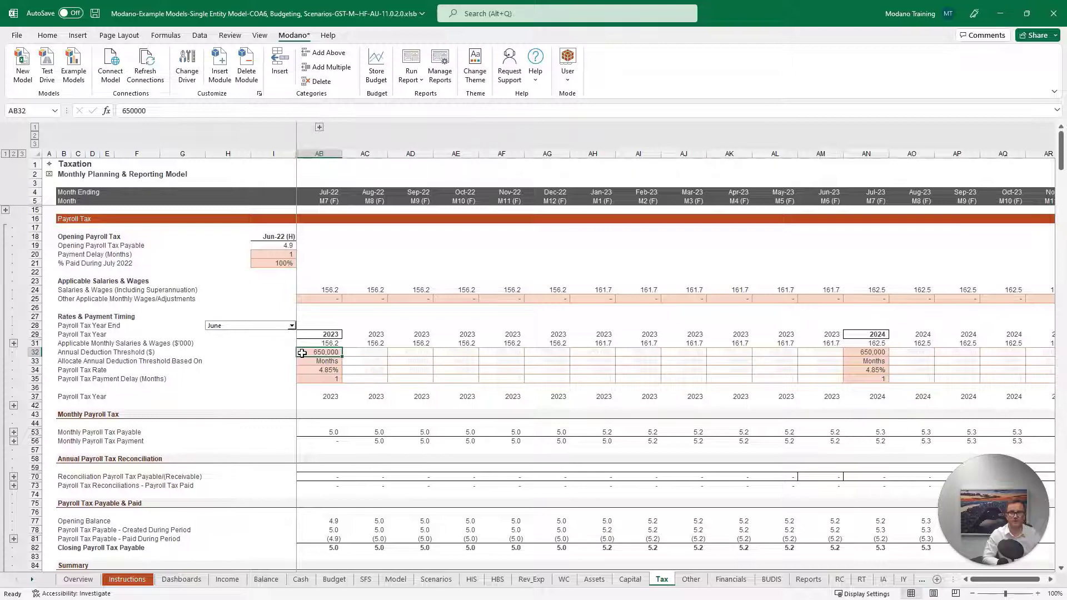
text(6)
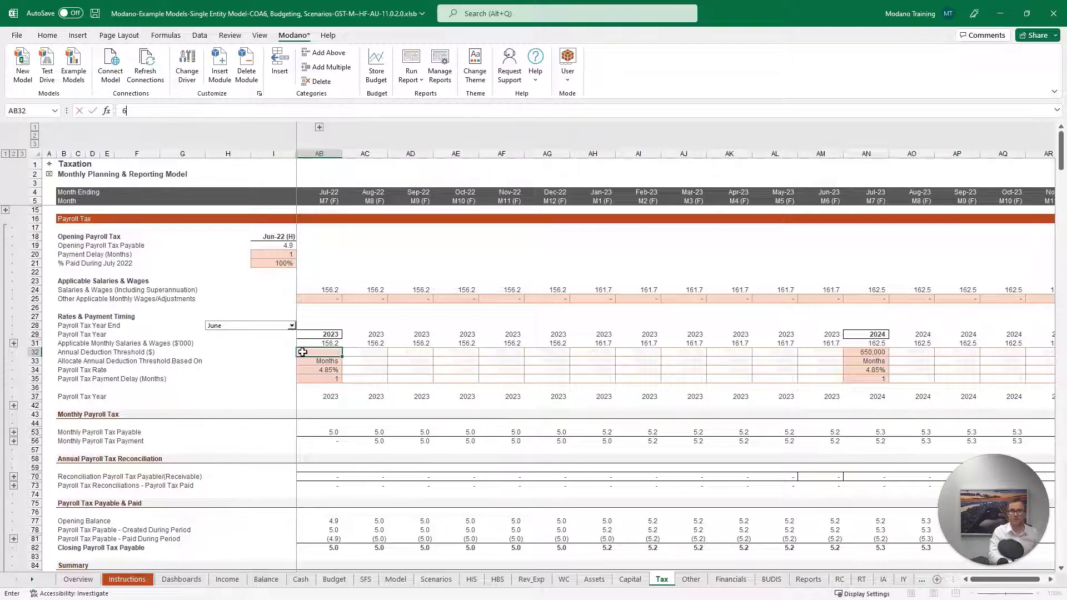
text(0)
text(0)
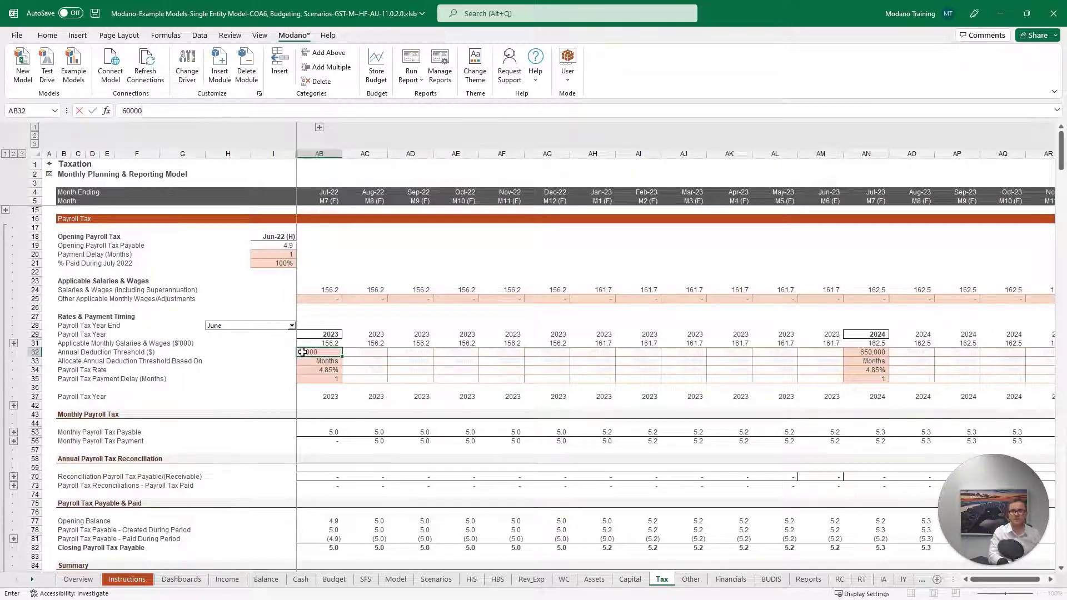
text(,000)
key(Return)
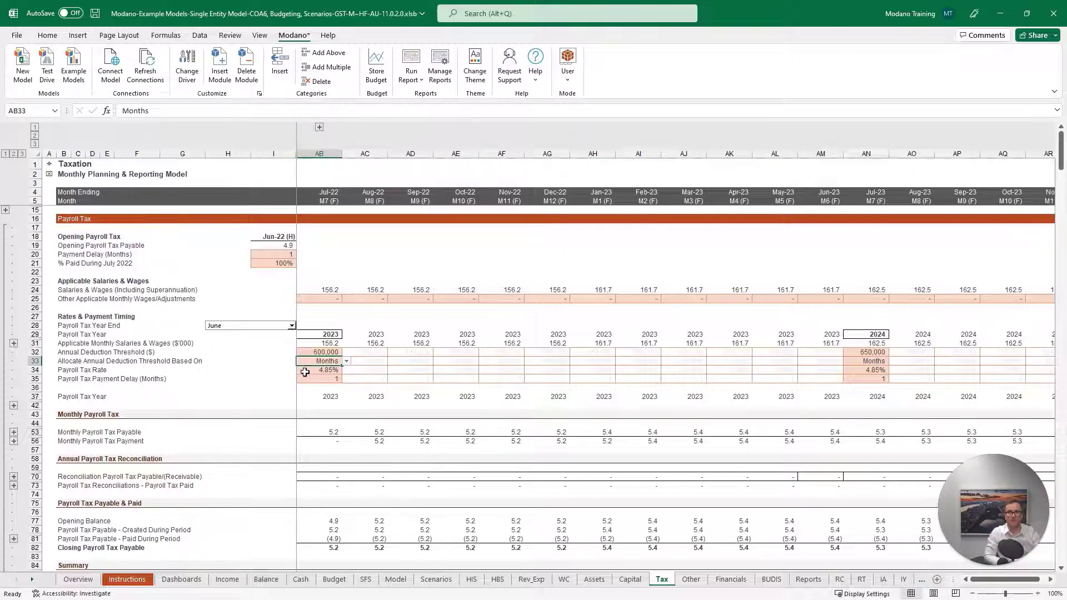
Step: Inspect the July 2022 Monthly Payroll Tax Payable and the payroll tax Summary rows on the Taxation sheet
click(307, 431)
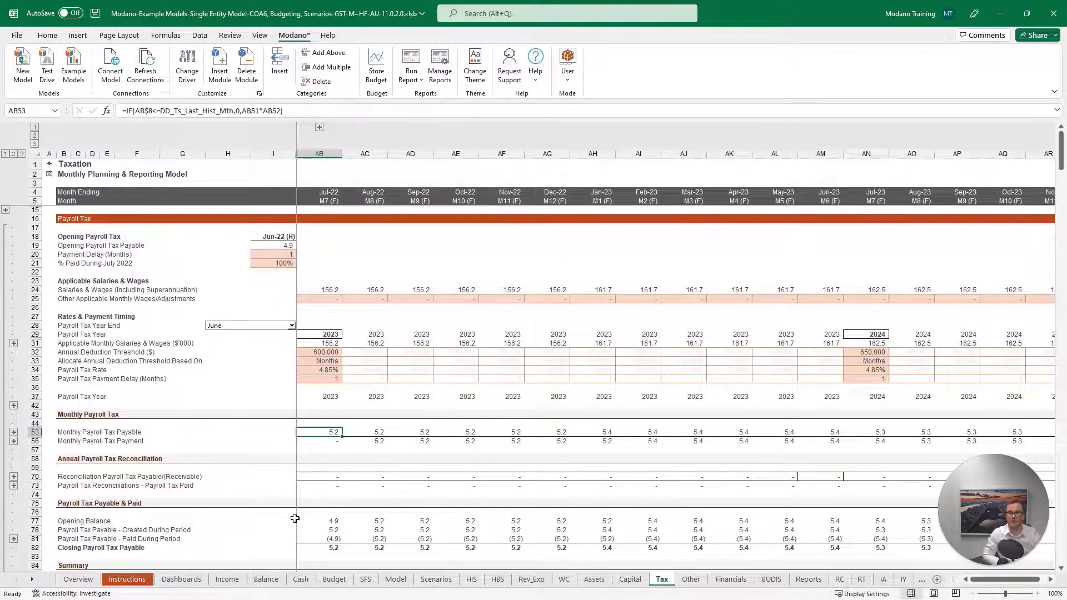
scroll(294, 518, down, 3)
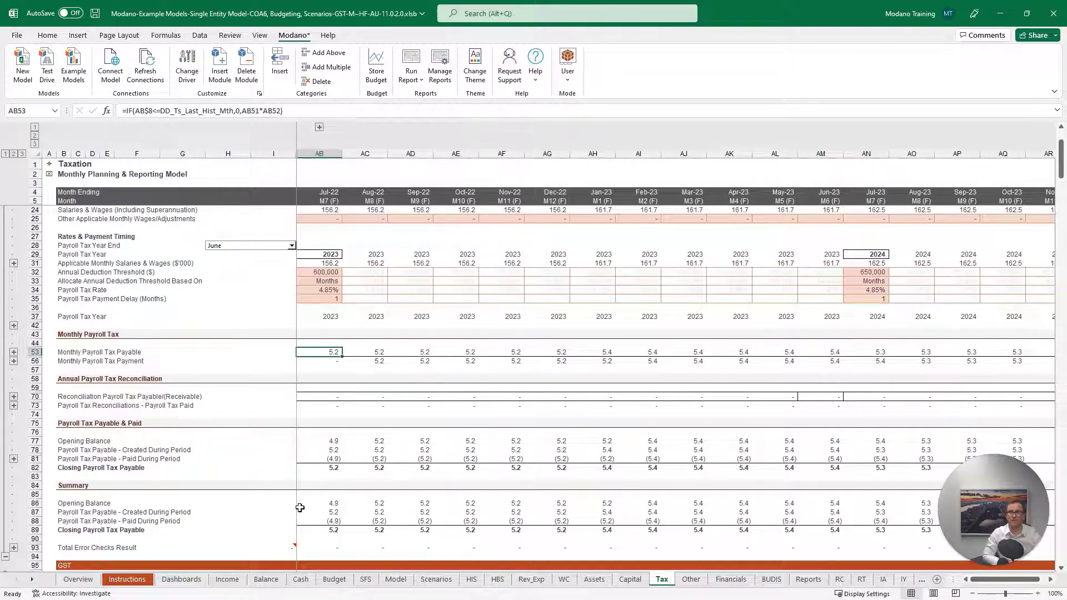
click(304, 503)
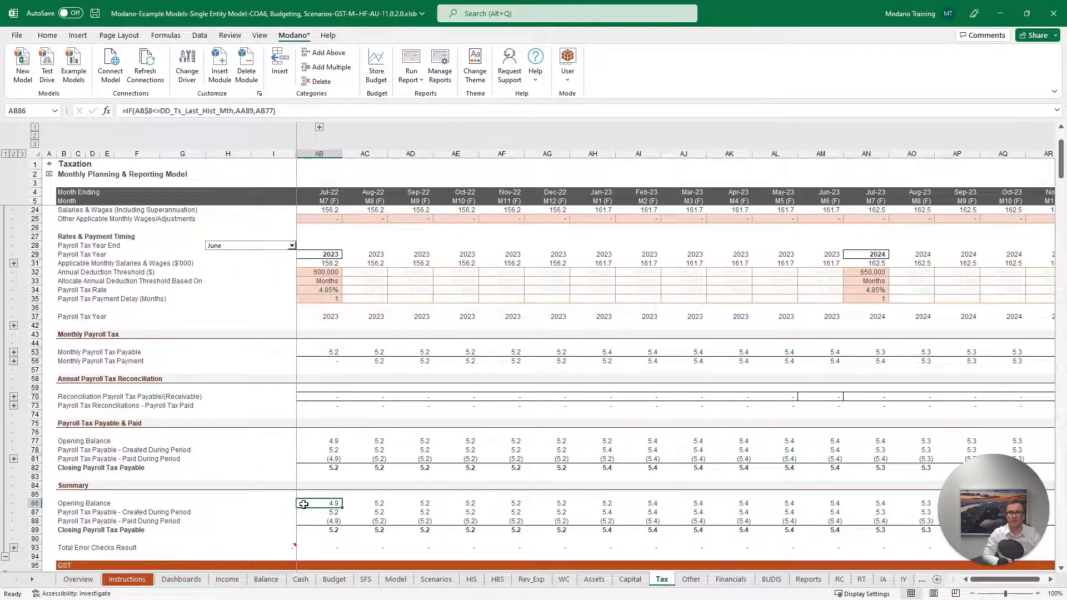
click(304, 513)
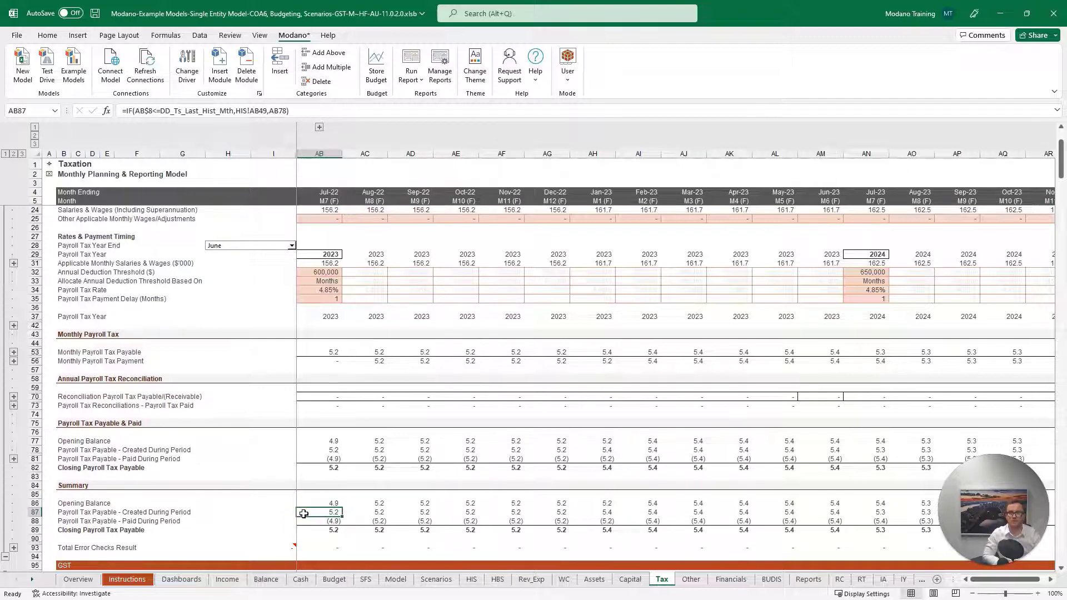
click(306, 521)
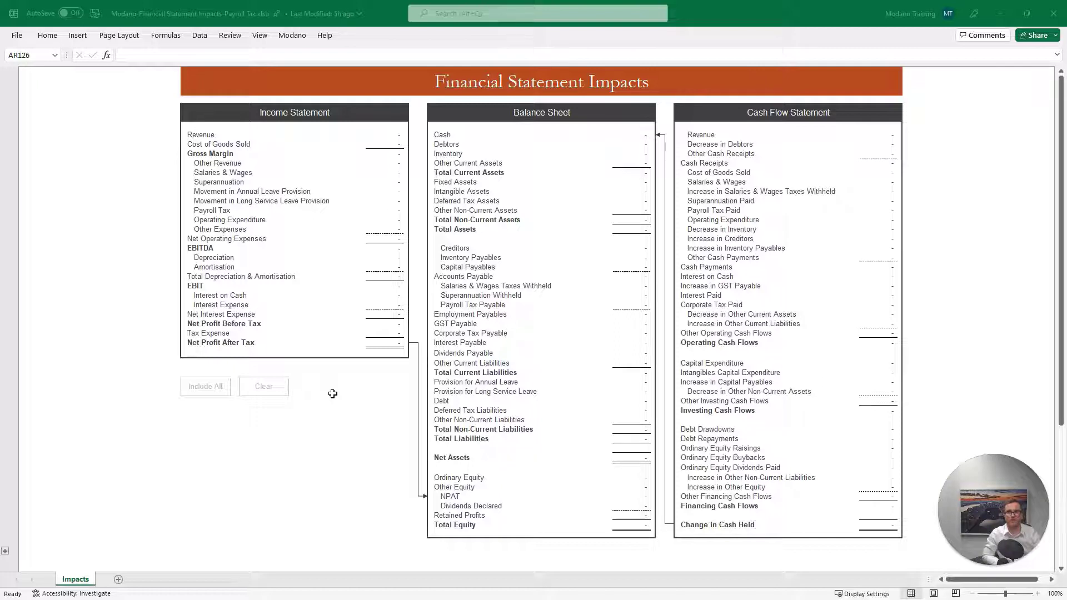
Step: Show the Payroll Tax line's effects in the Financial Statement Impacts workbook, and return to the Taxation sheet
click(243, 210)
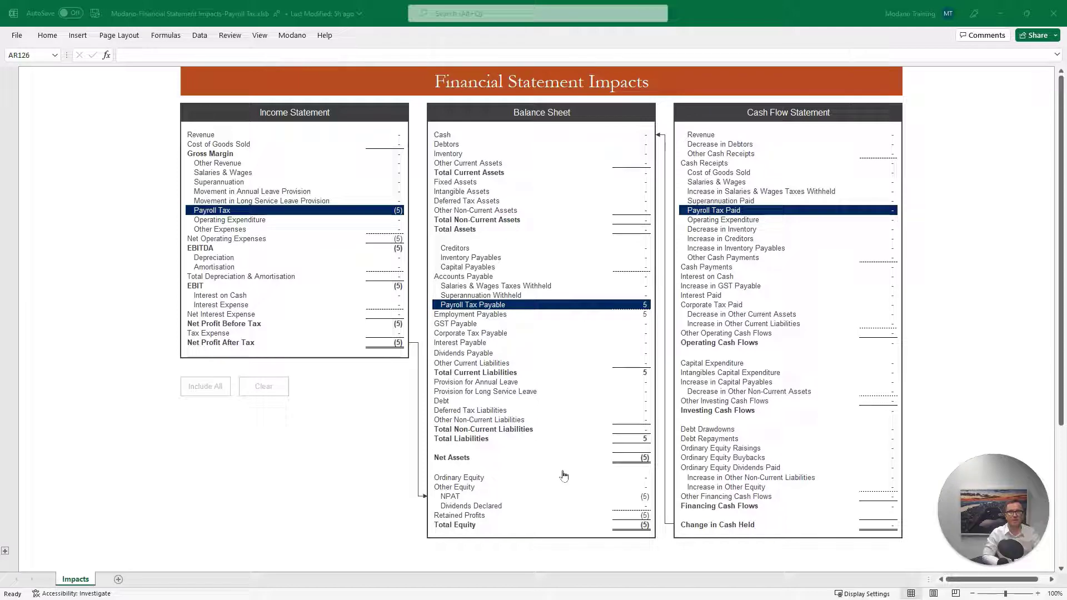
key(alt+Tab)
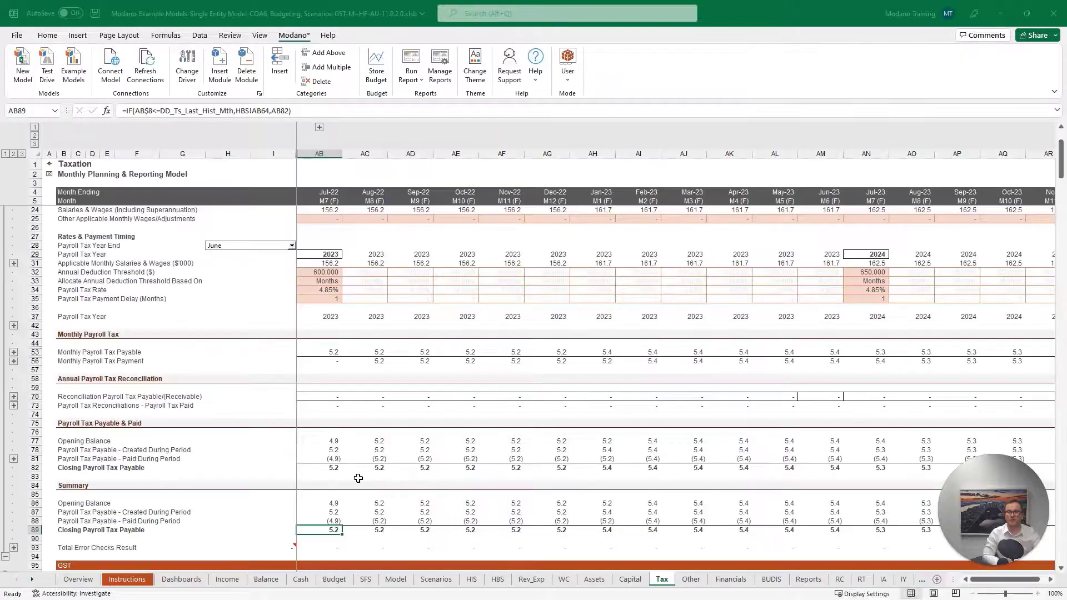
Step: Check the July 2022 payroll tax created and closing payable, and the August 2022 payroll tax paid, in the Summary
click(312, 511)
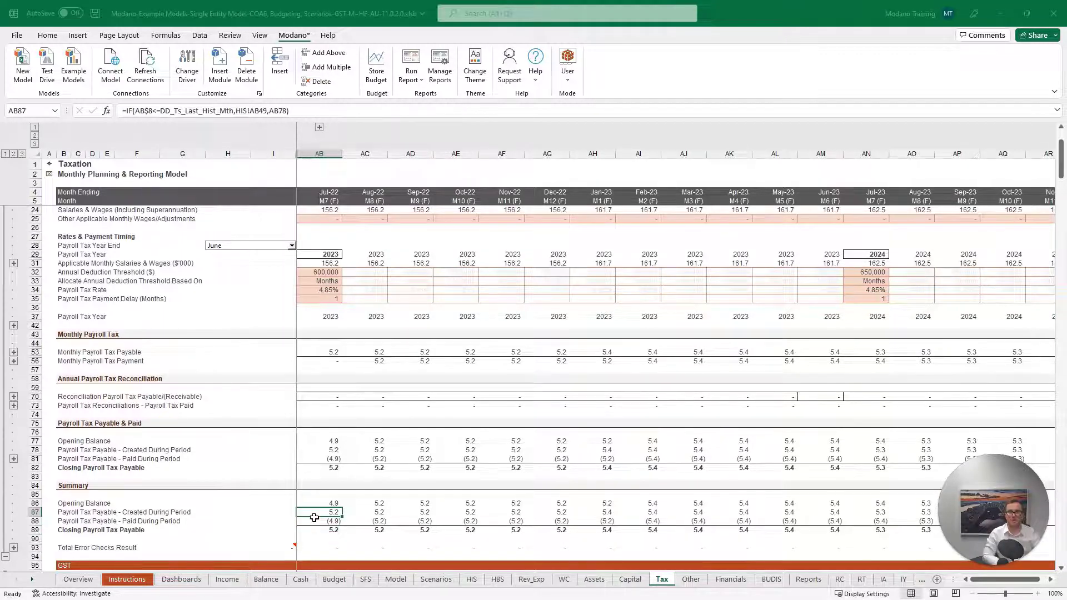
click(314, 532)
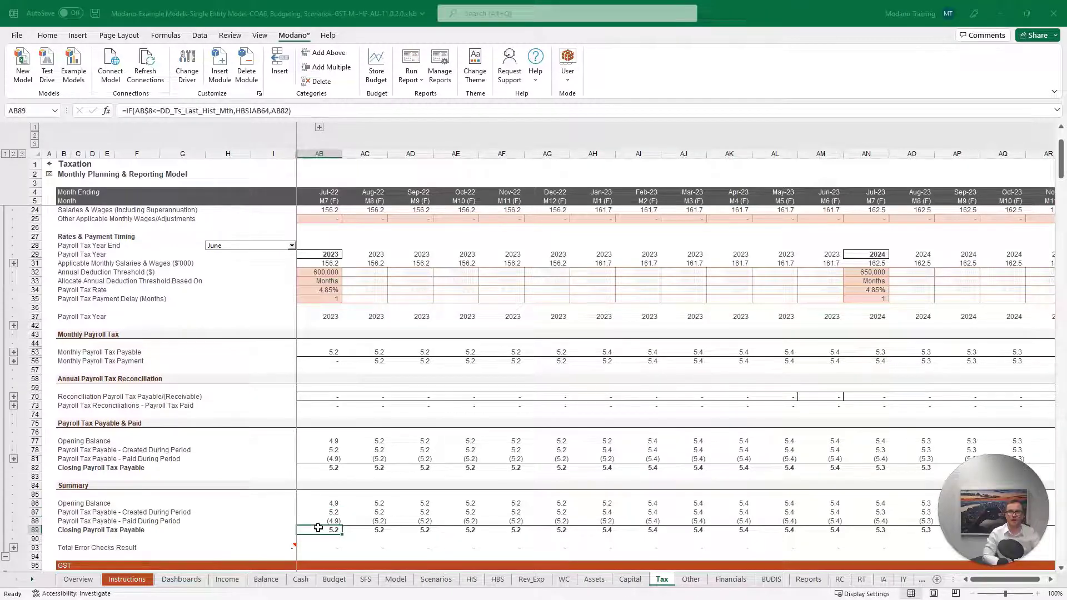
click(360, 521)
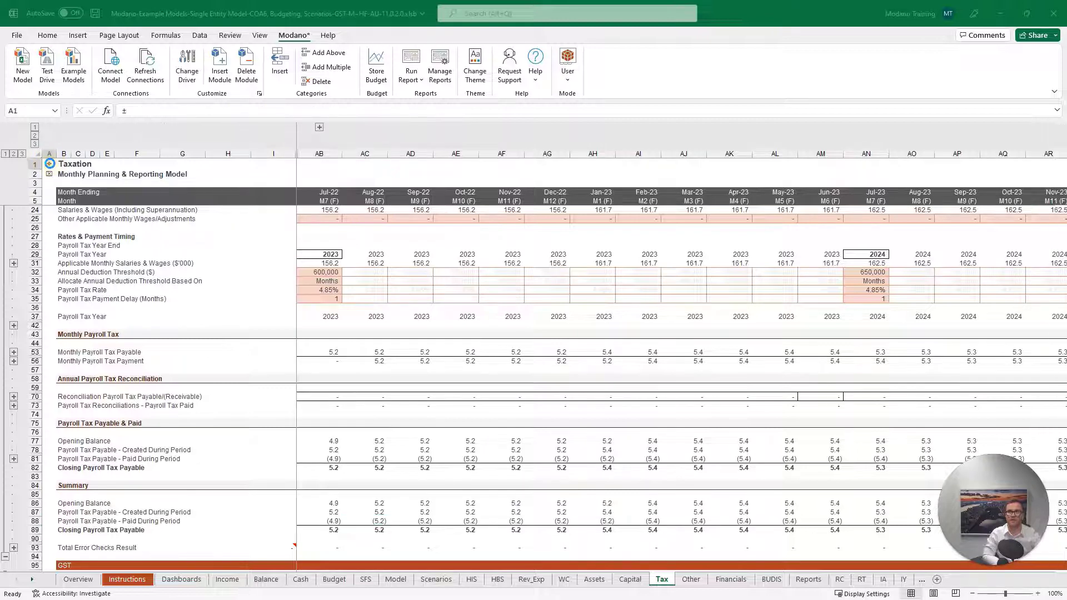
Step: Open the Financial Statements sheet, expand Net Operating Expenses in the Income Statement, and check the July 2022 Payroll Tax
click(50, 167)
click(146, 394)
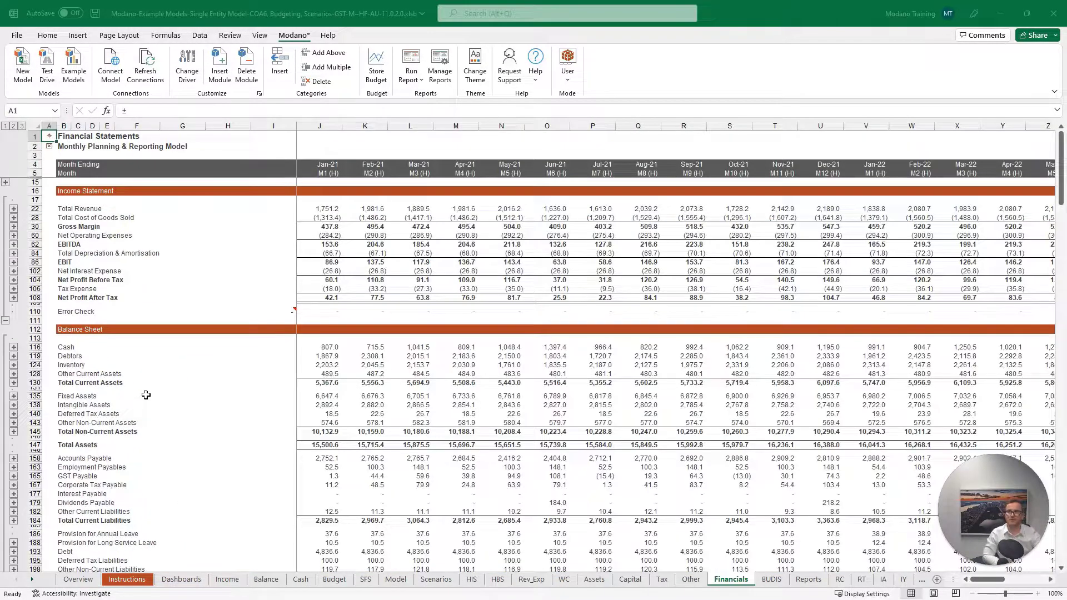
click(14, 235)
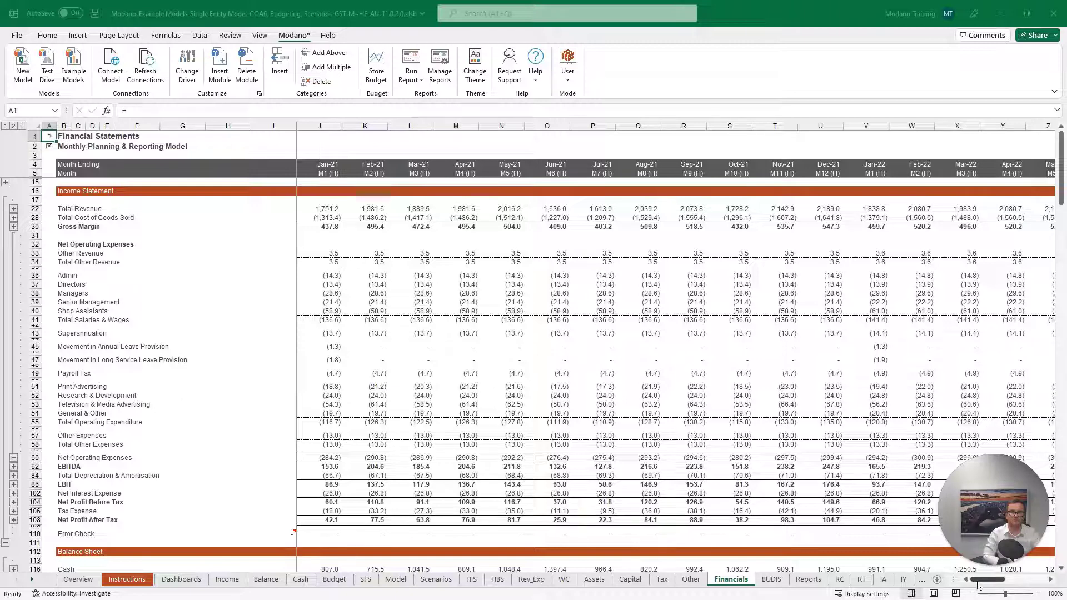
drag(978, 580, 1010, 583)
click(469, 374)
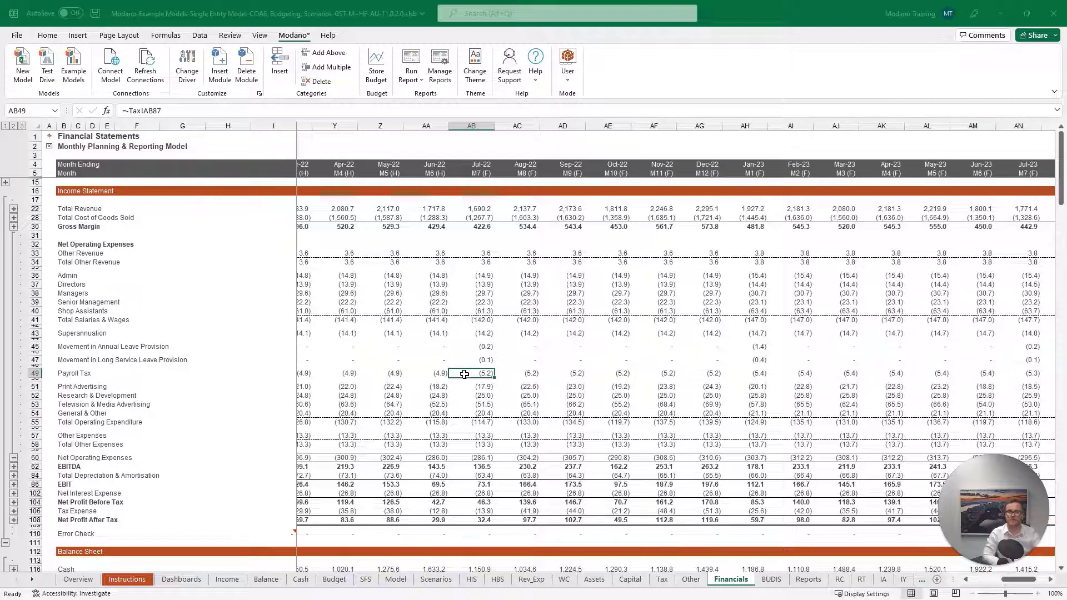
Step: Expand Employment Payables in the Balance Sheet and check the July 2022 Payroll Tax Payable
scroll(465, 374, down, 11)
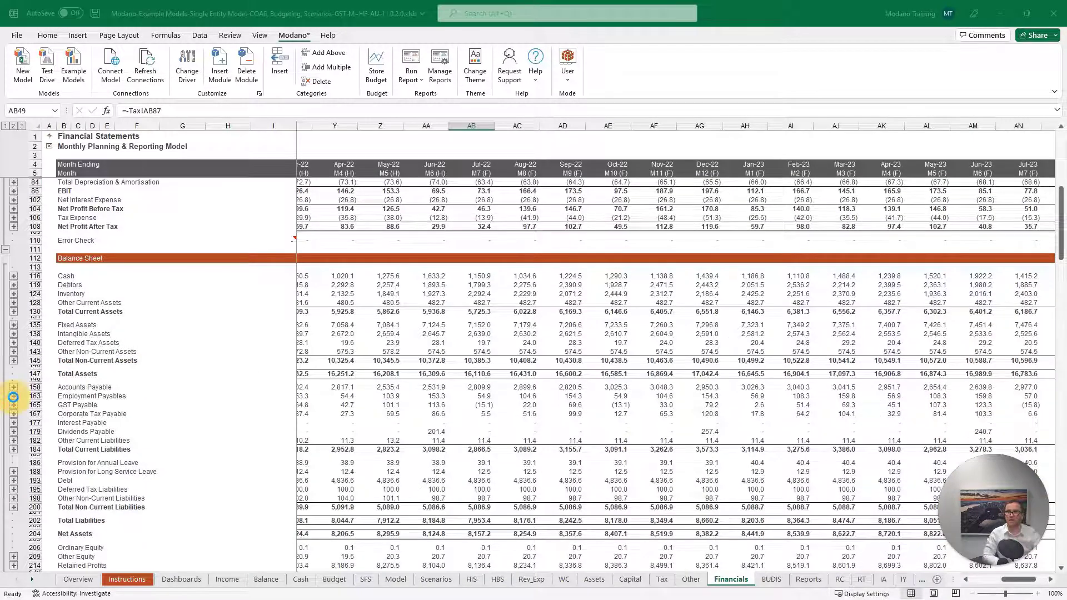
click(14, 396)
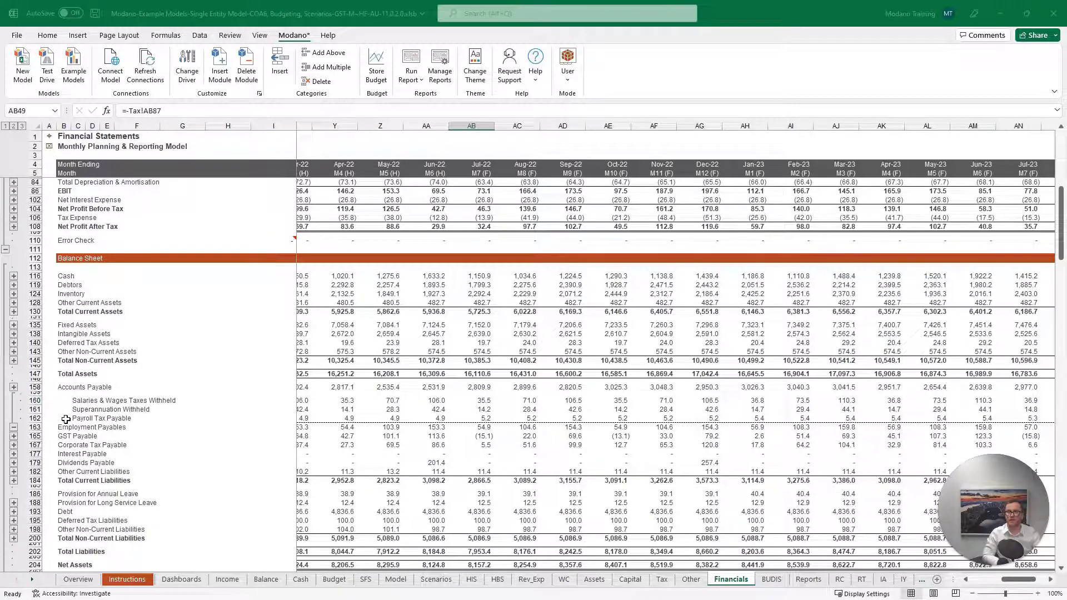
click(469, 420)
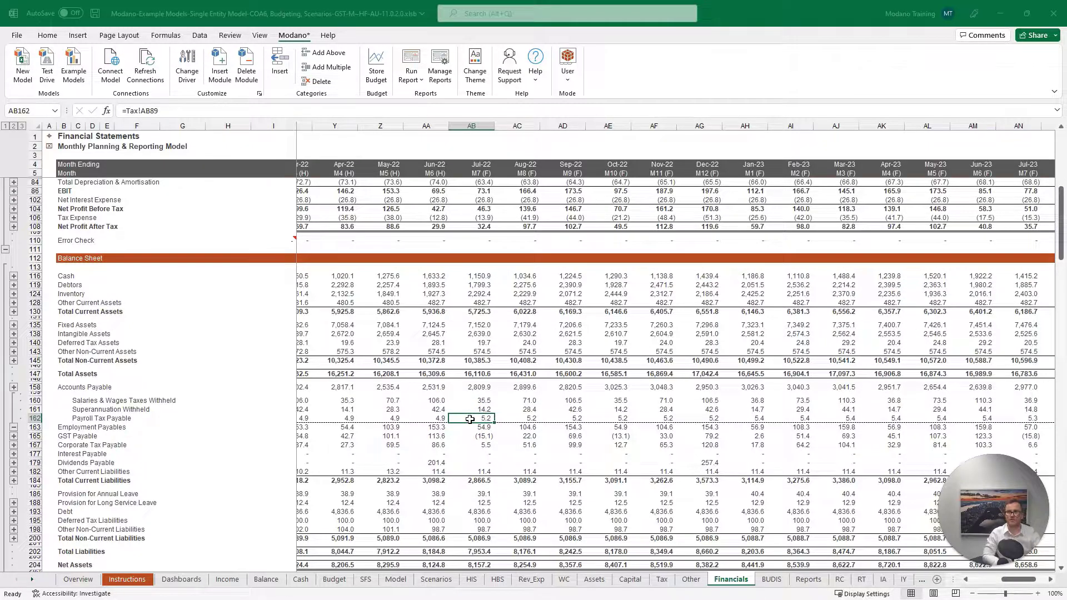
Step: Expand Cash Payments in the Cash Flow Statement and check Payroll Tax Paid for July and August 2022
scroll(470, 420, down, 17)
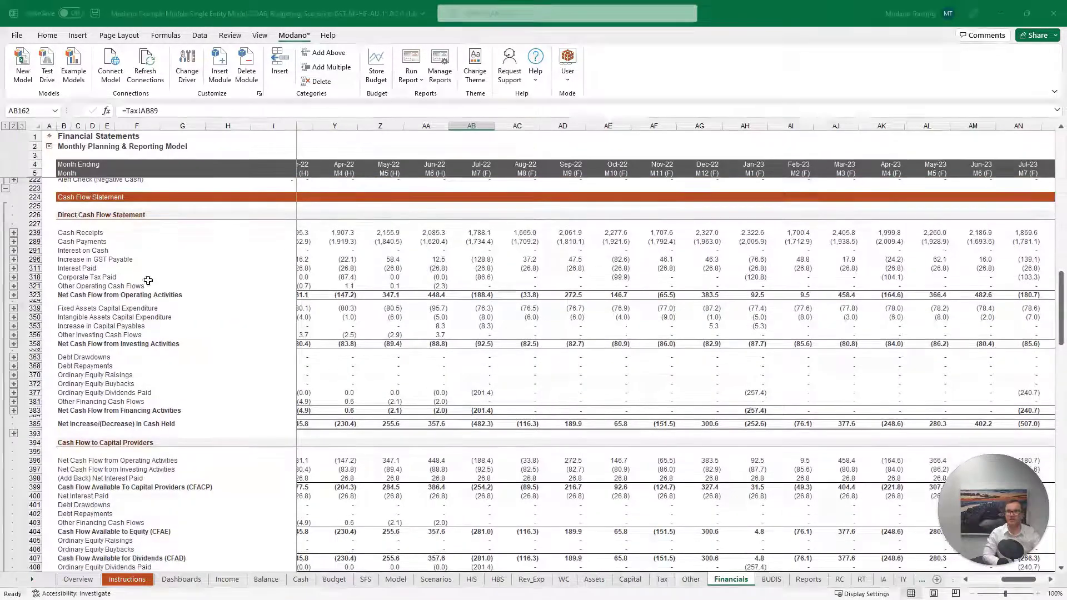
click(13, 242)
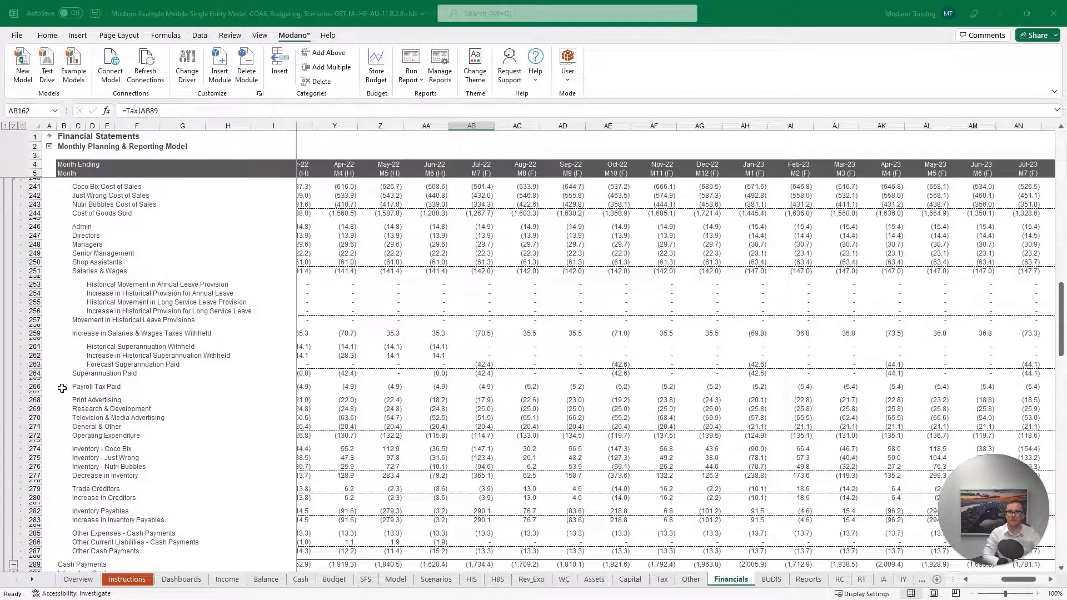
click(468, 387)
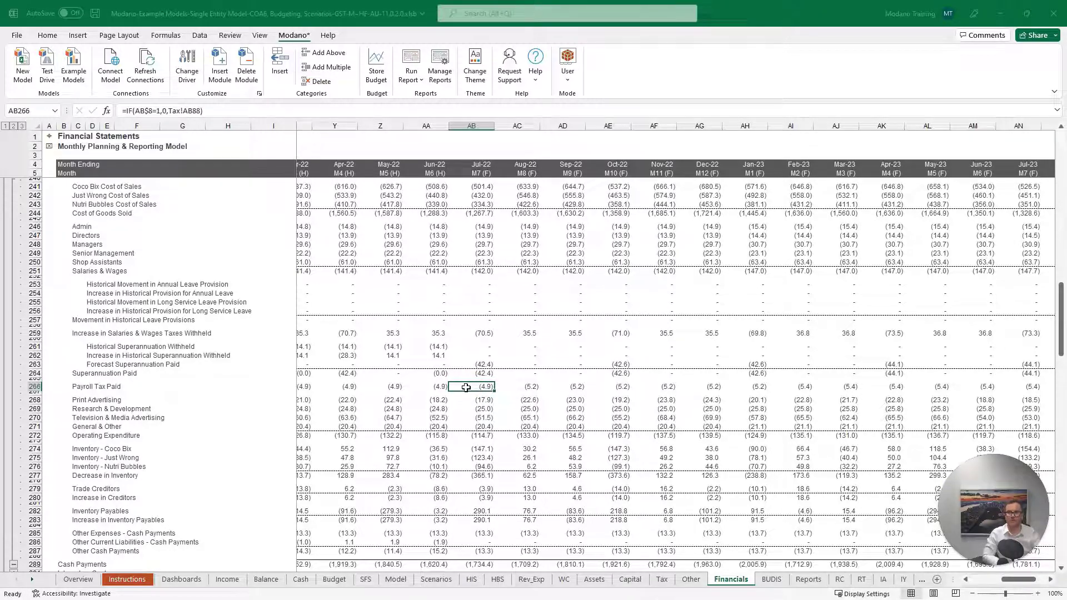
click(511, 387)
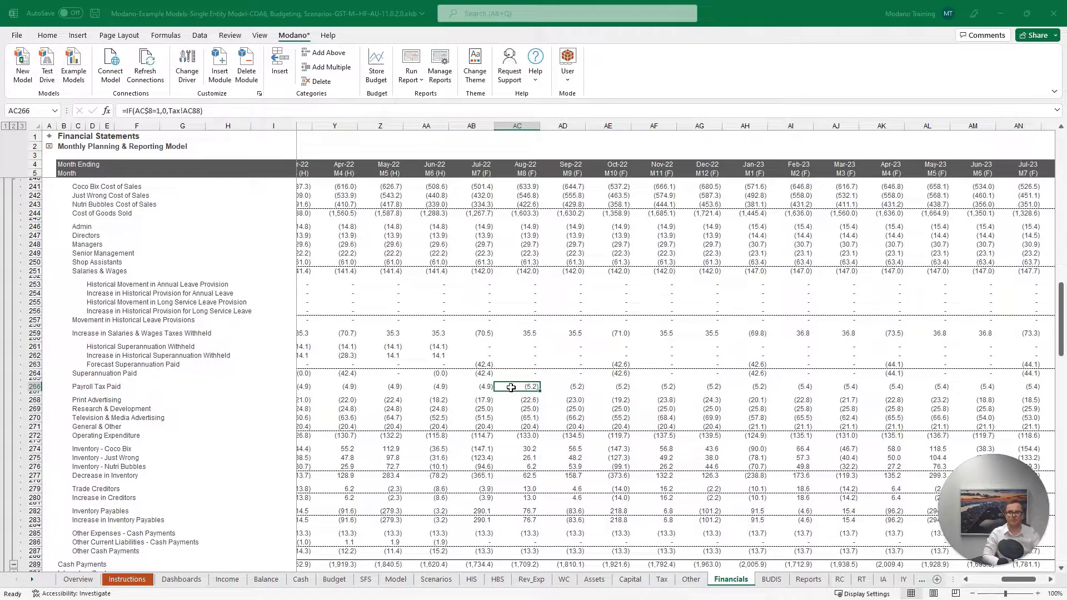